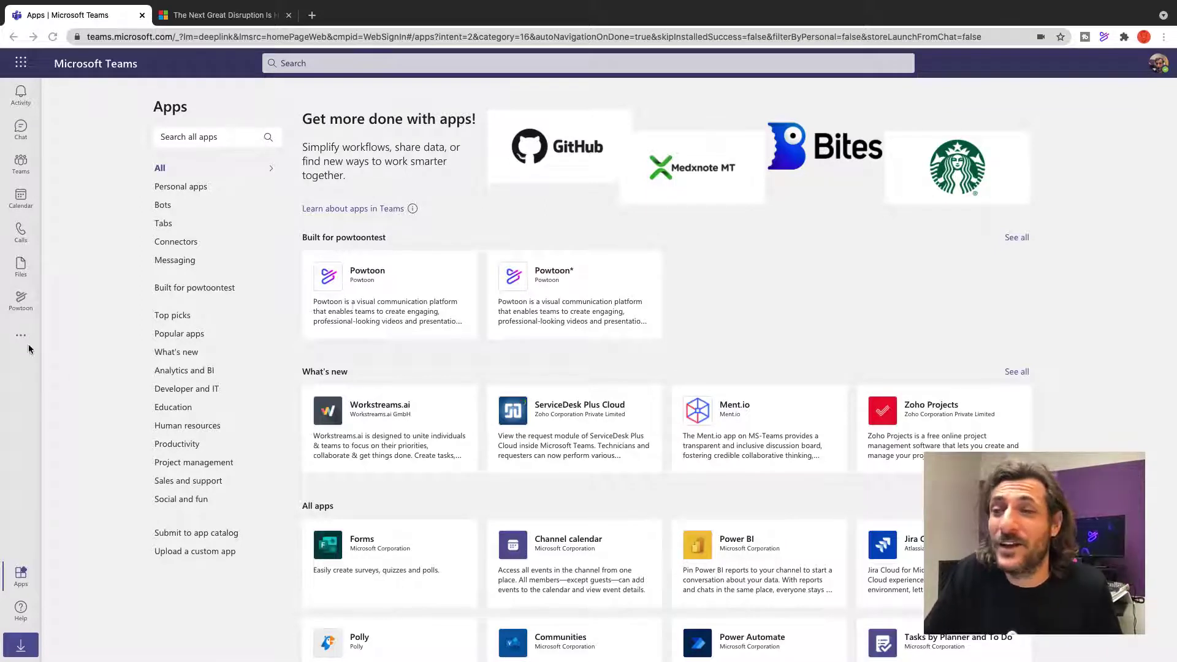
Open the Powtoon app from the left rail and browse its template gallery.
{"action": "left_click", "coordinate": [22, 305]}
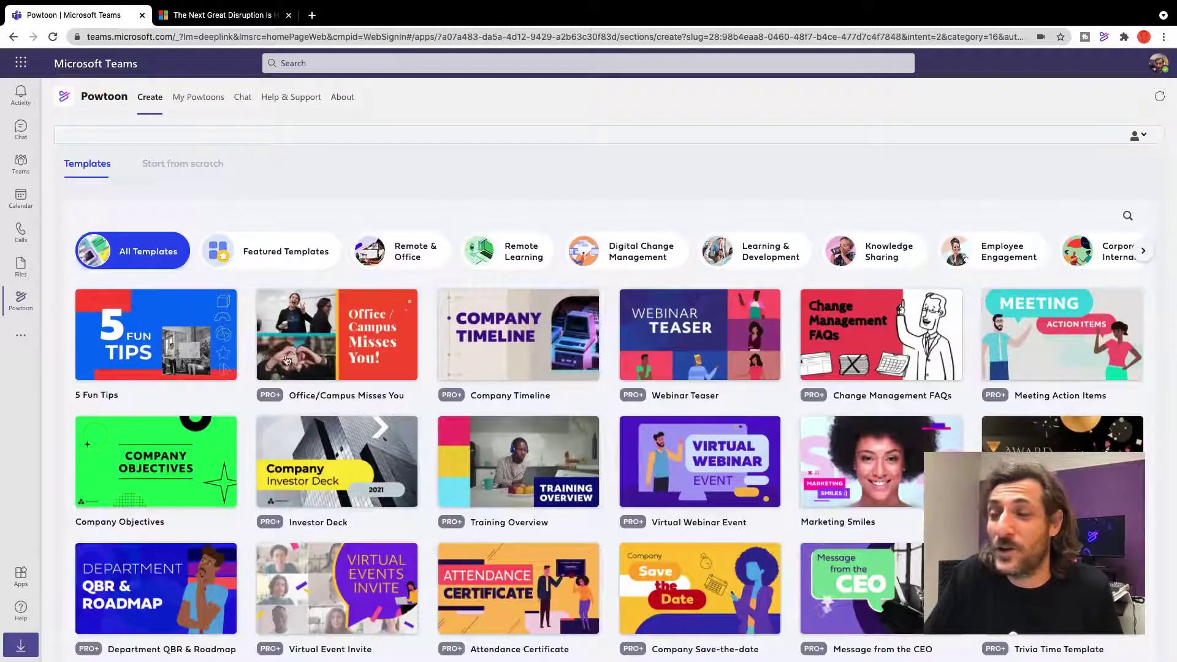
{"action": "scroll", "coordinate": [355, 374], "scroll_direction": "down", "scroll_amount": 2}
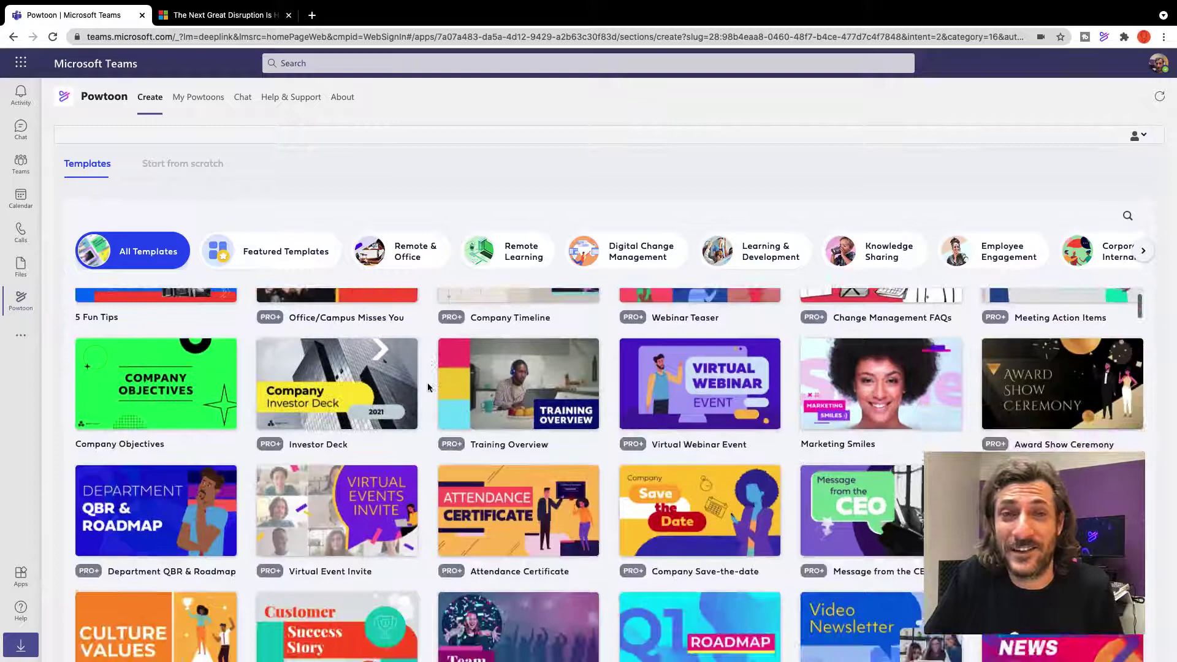
{"action": "scroll", "coordinate": [428, 386], "scroll_direction": "down", "scroll_amount": 2}
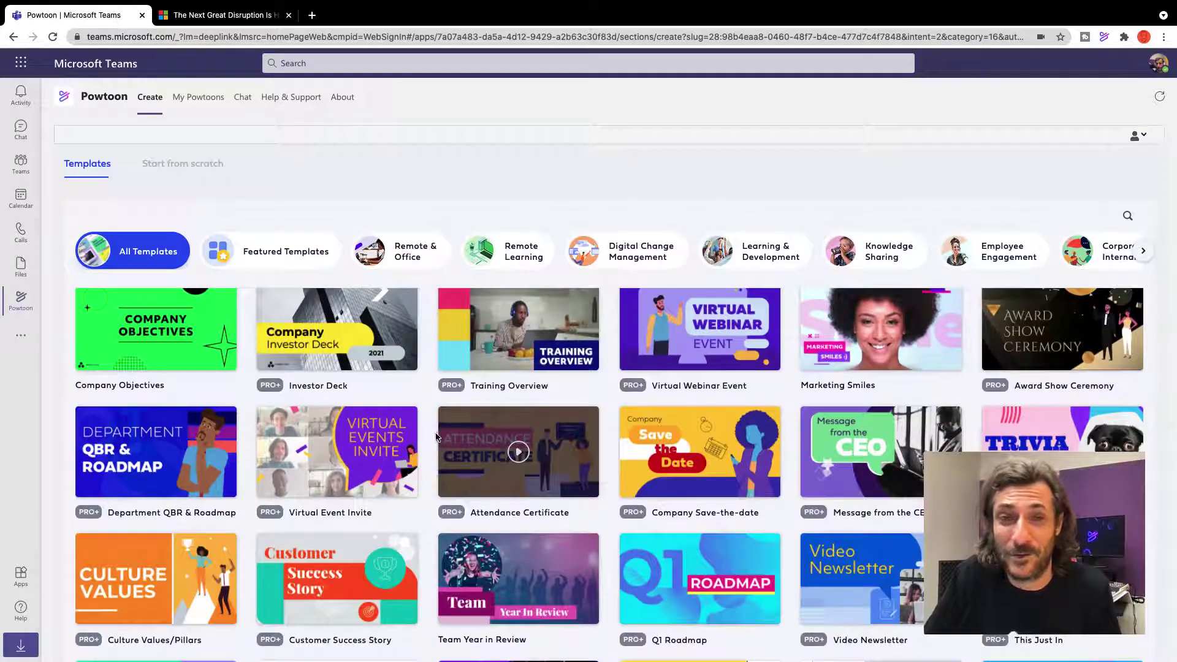
{"action": "scroll", "coordinate": [431, 432], "scroll_direction": "up", "scroll_amount": 3}
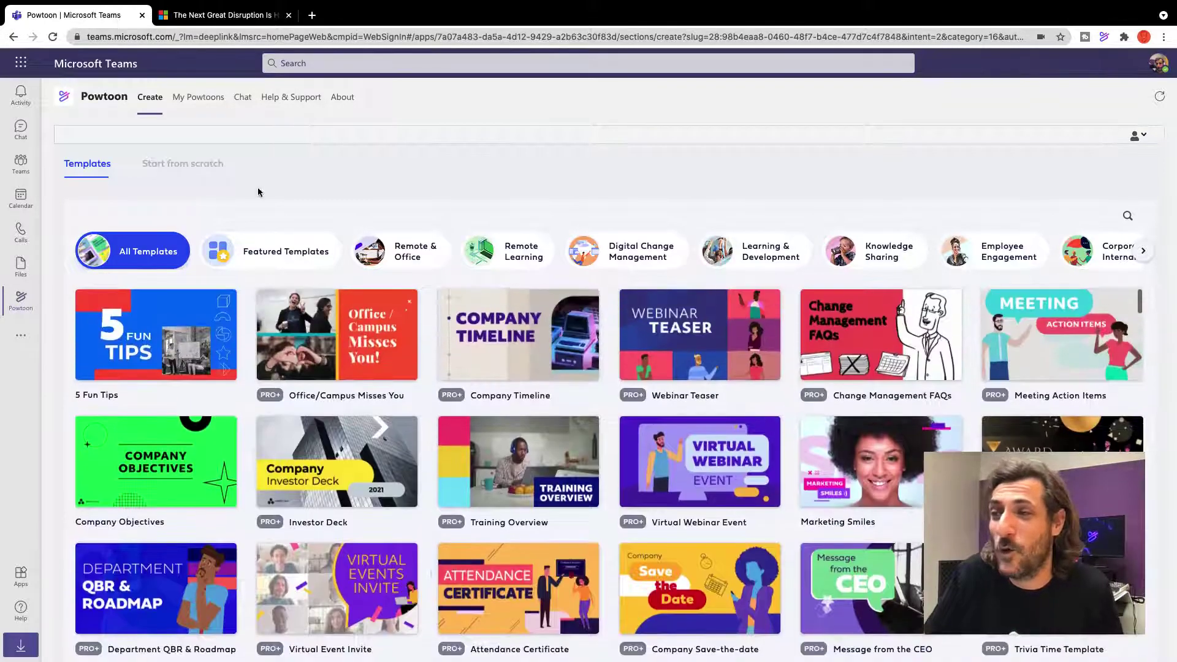
Look over the Start from scratch formats, saved Powtoons, and the Help & Support centre.
{"action": "left_click", "coordinate": [197, 170]}
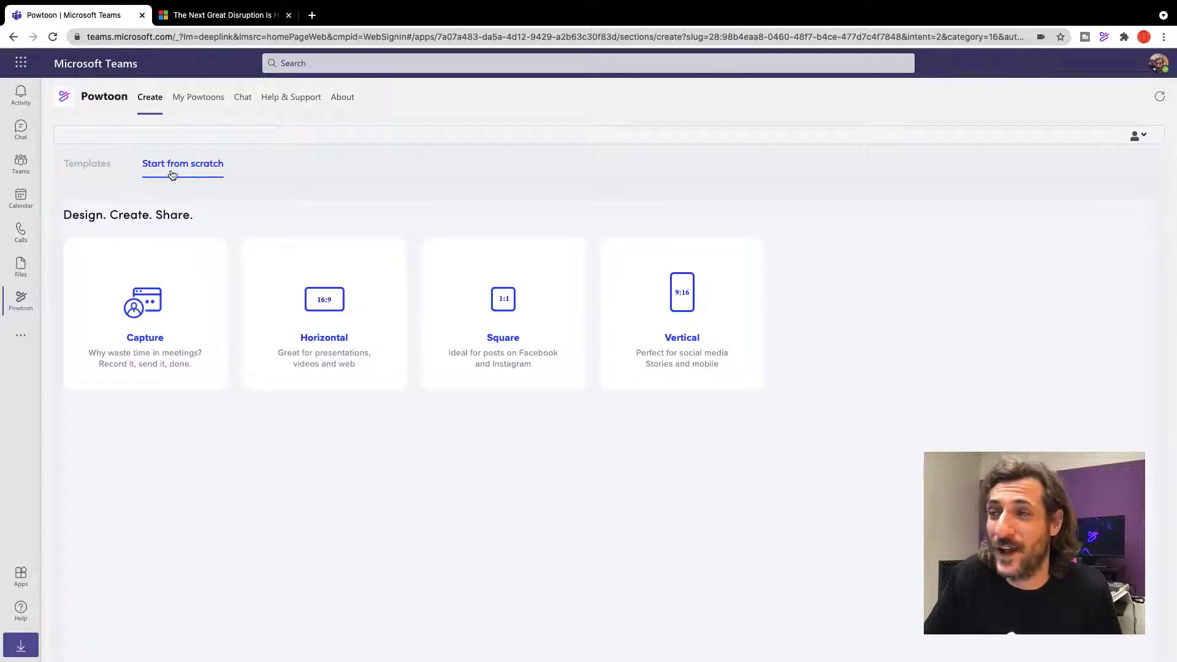
{"action": "left_click", "coordinate": [110, 166]}
{"action": "left_click", "coordinate": [190, 104]}
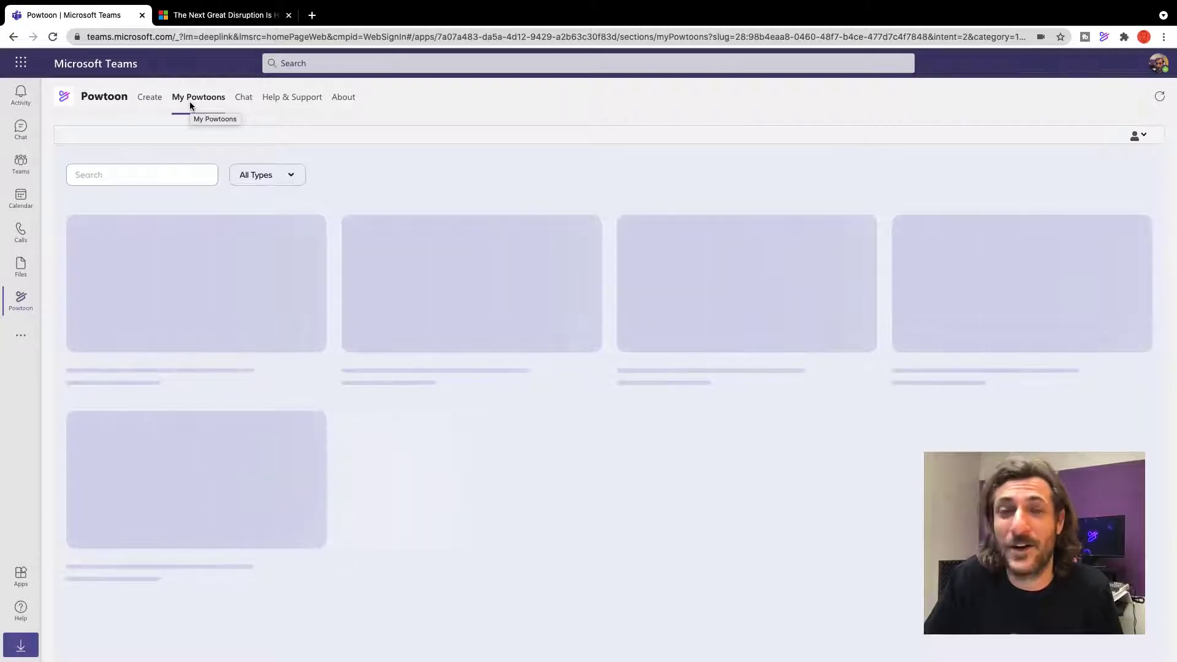
{"action": "left_click", "coordinate": [305, 102]}
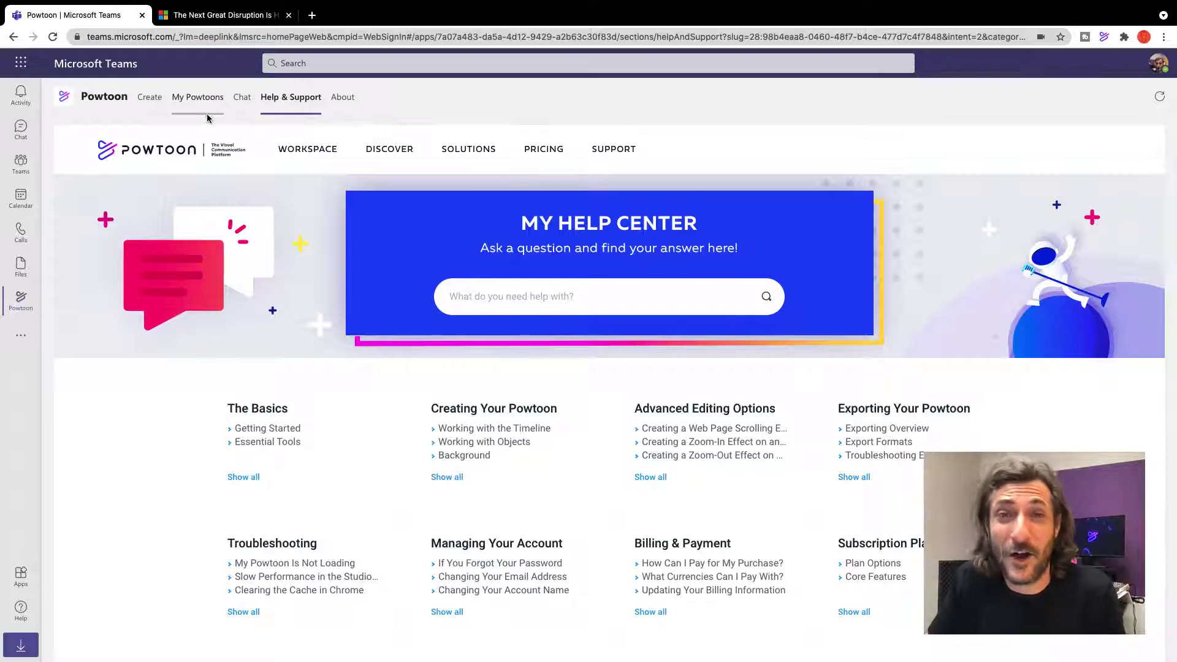
Back in the chat, open the Powtoon picker and list your saved Powtoons under My Powtoons.
{"action": "left_click", "coordinate": [21, 128]}
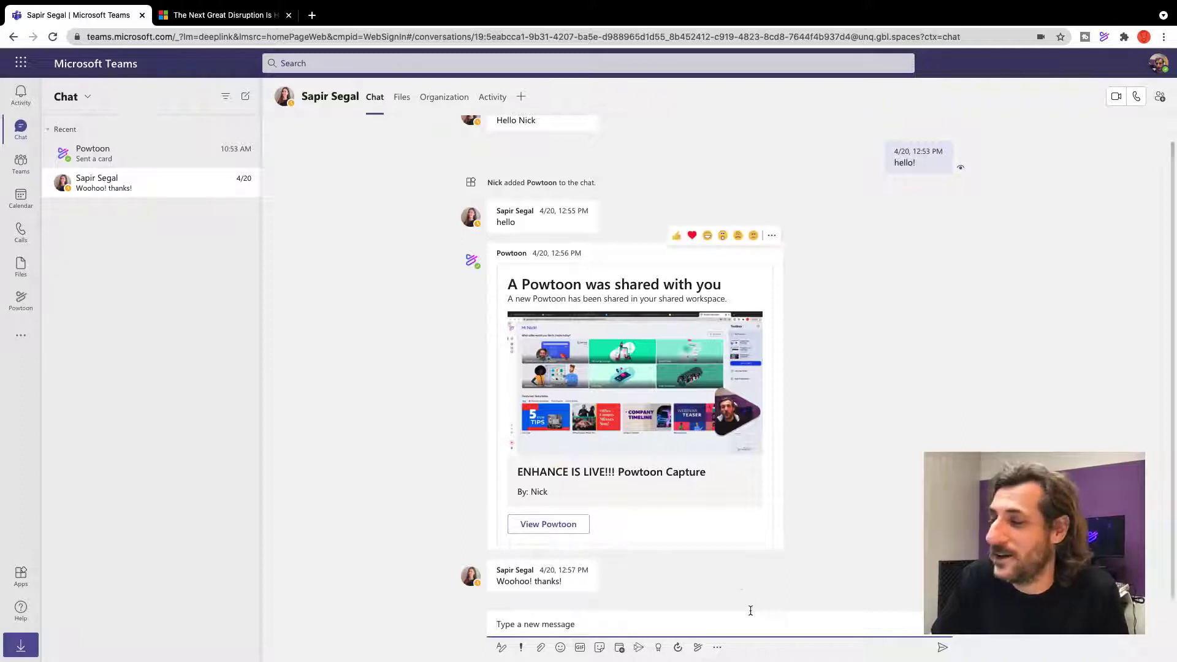
{"action": "left_click", "coordinate": [698, 648]}
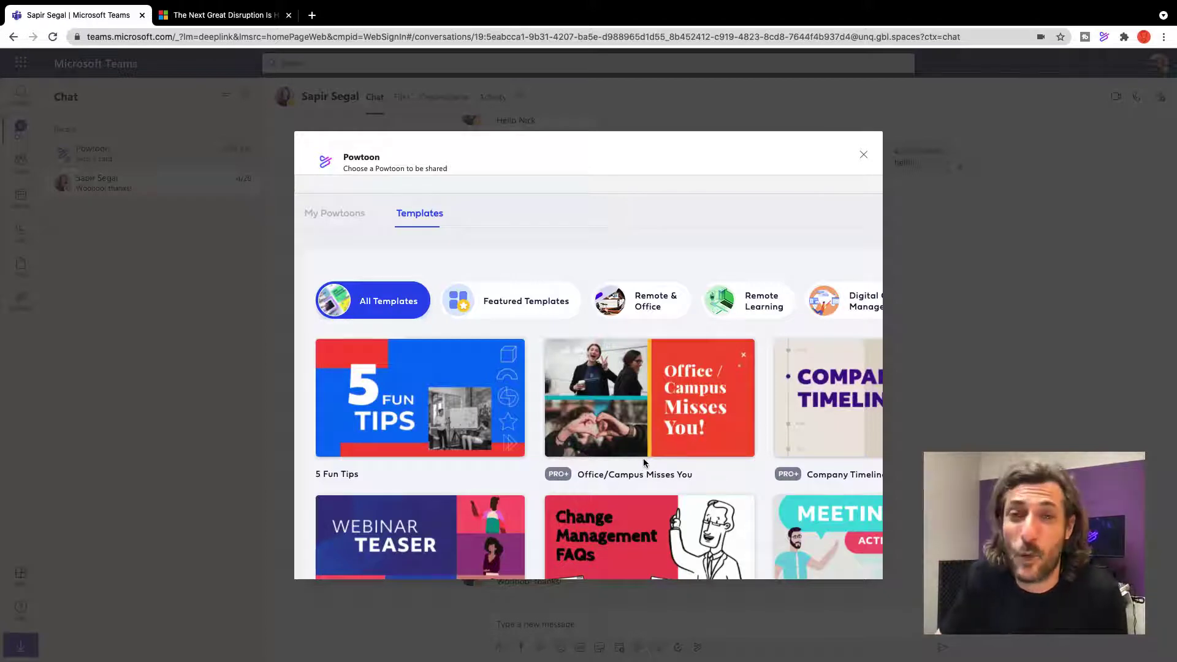
{"action": "left_click", "coordinate": [326, 215]}
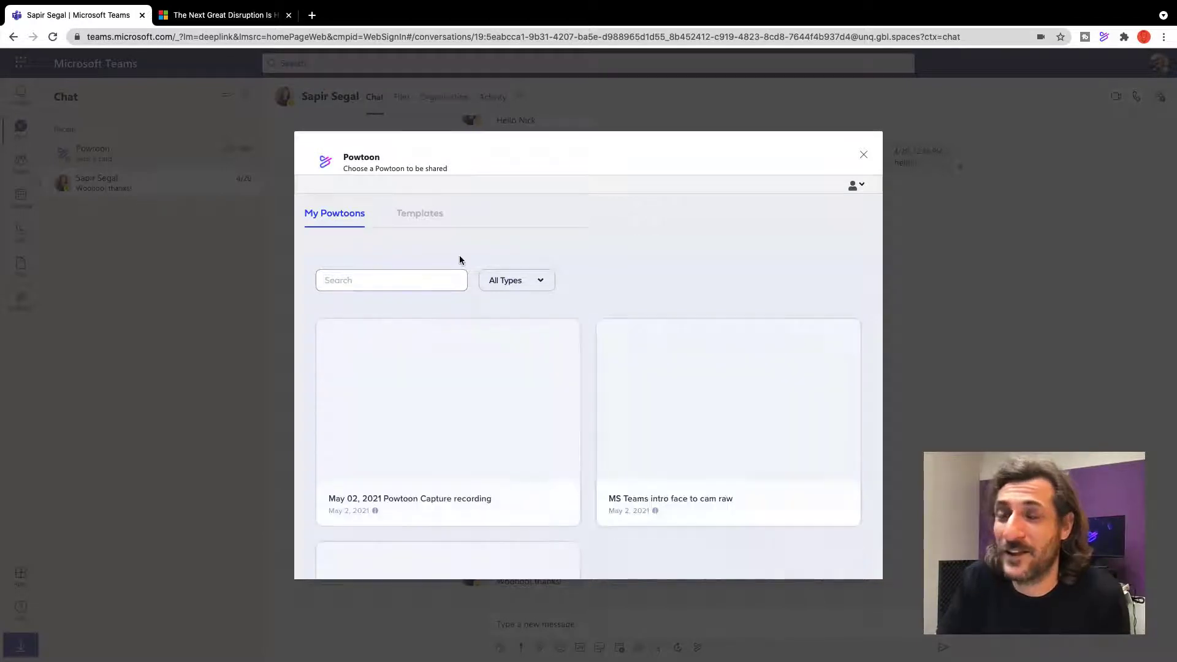
{"action": "mouse_move", "coordinate": [493, 389]}
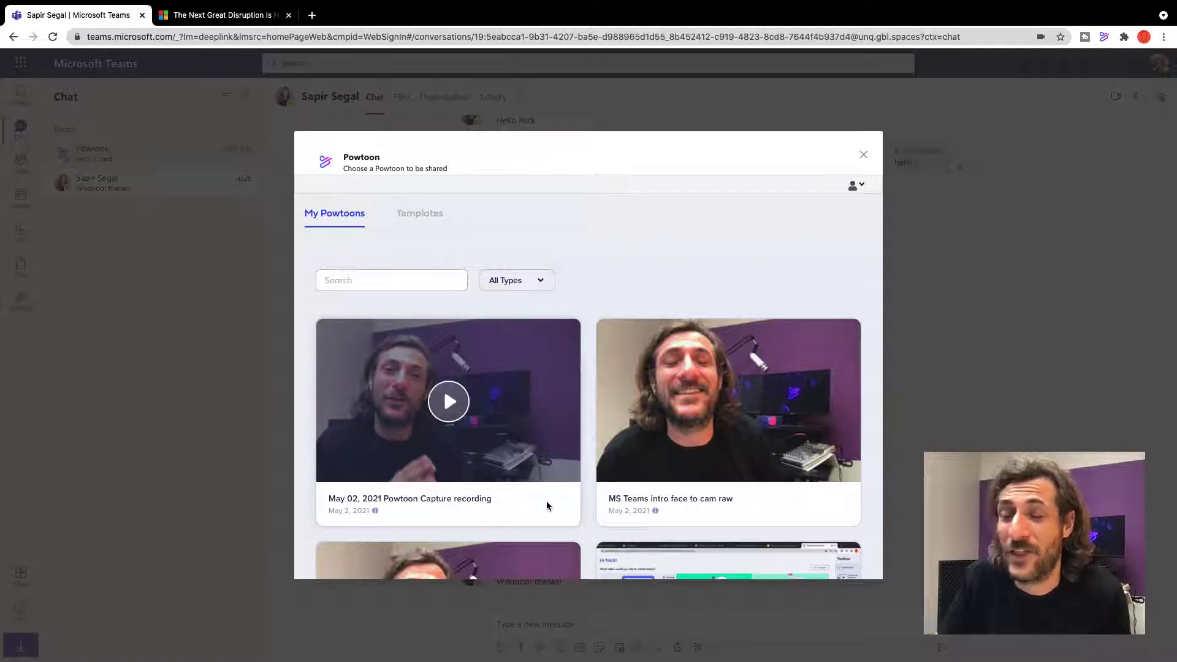
Share the 'May 02, 2021 Powtoon Capture recording' into the chat with a note about reviewing this earlier draft.
{"action": "left_click", "coordinate": [454, 429]}
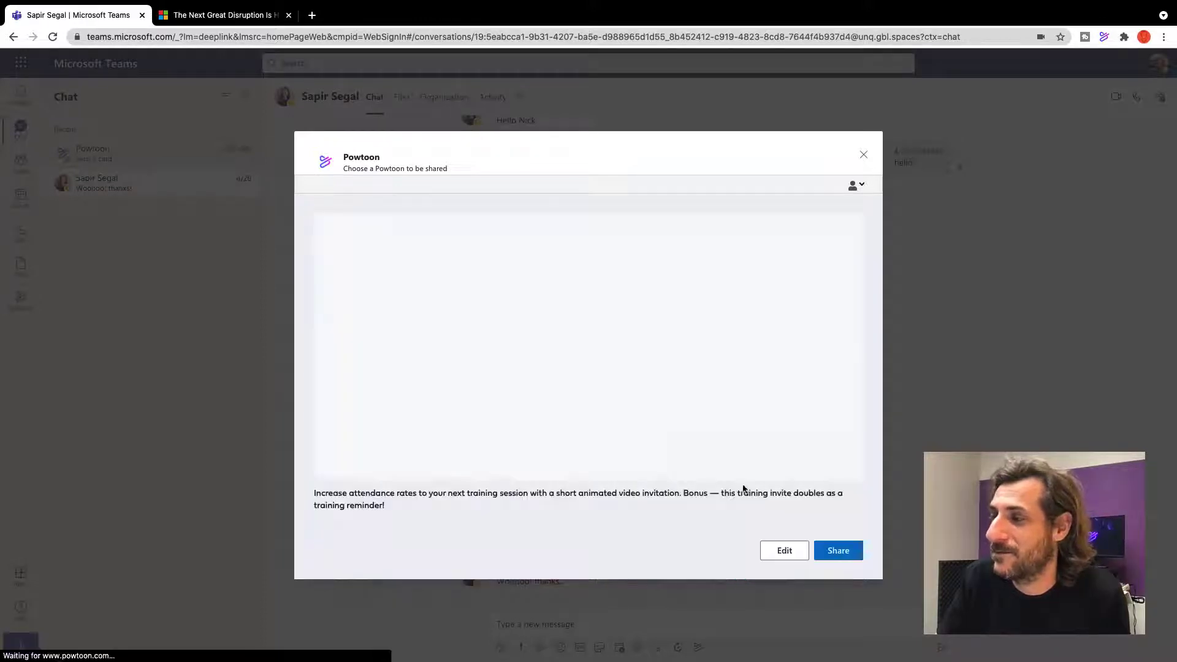
{"action": "left_click", "coordinate": [838, 550]}
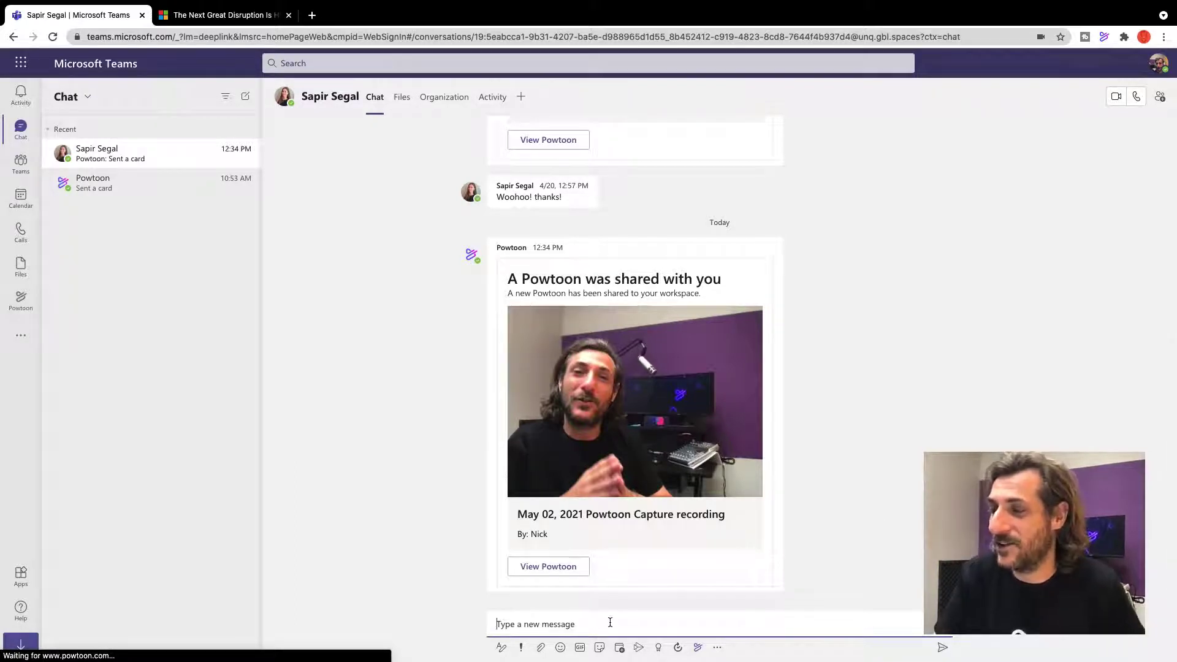
{"action": "type", "text": "hey S"}
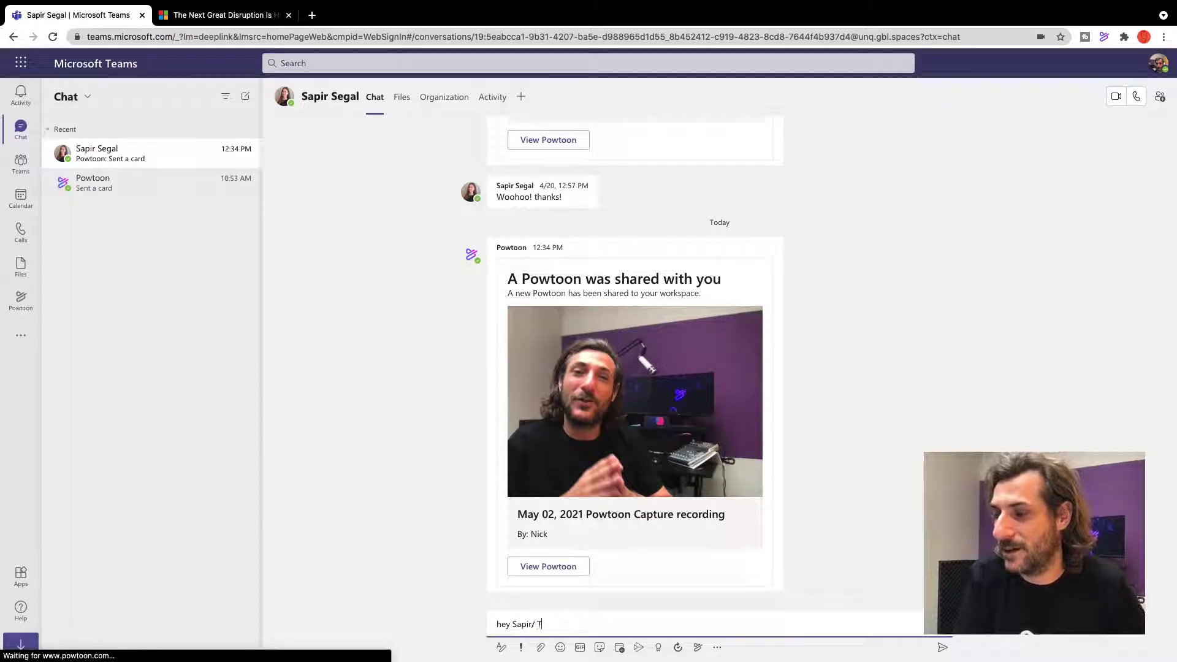
{"action": "type", "text": "apir. Take a lo"}
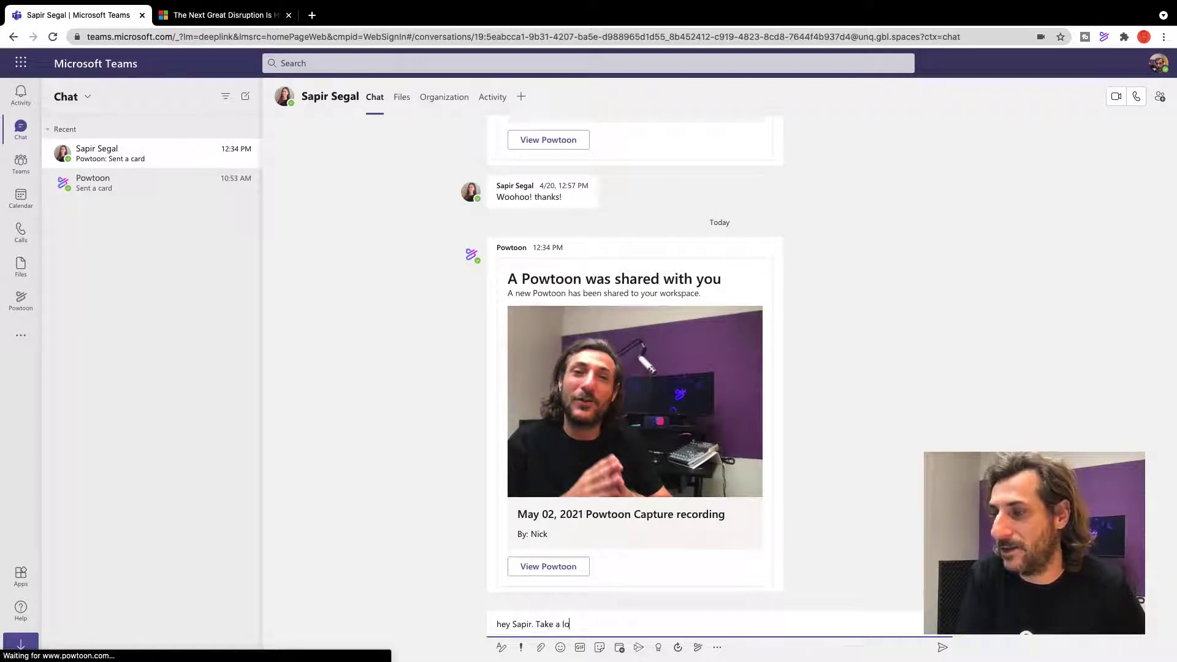
{"action": "type", "text": "ok at this earlier draft"}
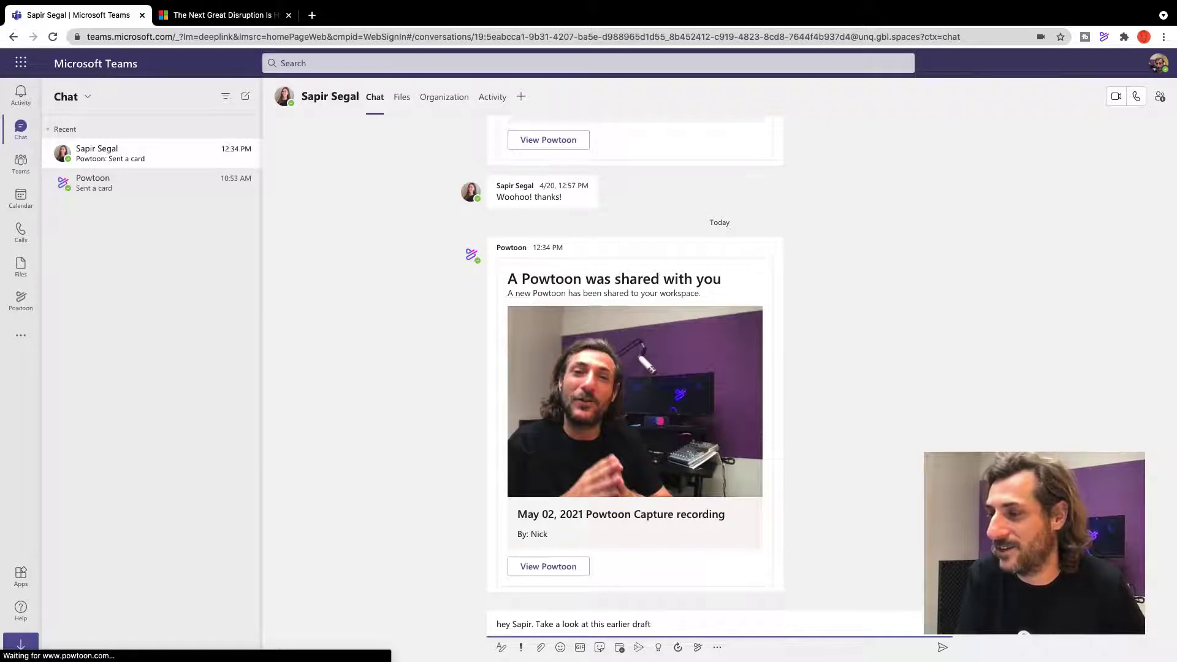
{"action": "key", "text": "Return"}
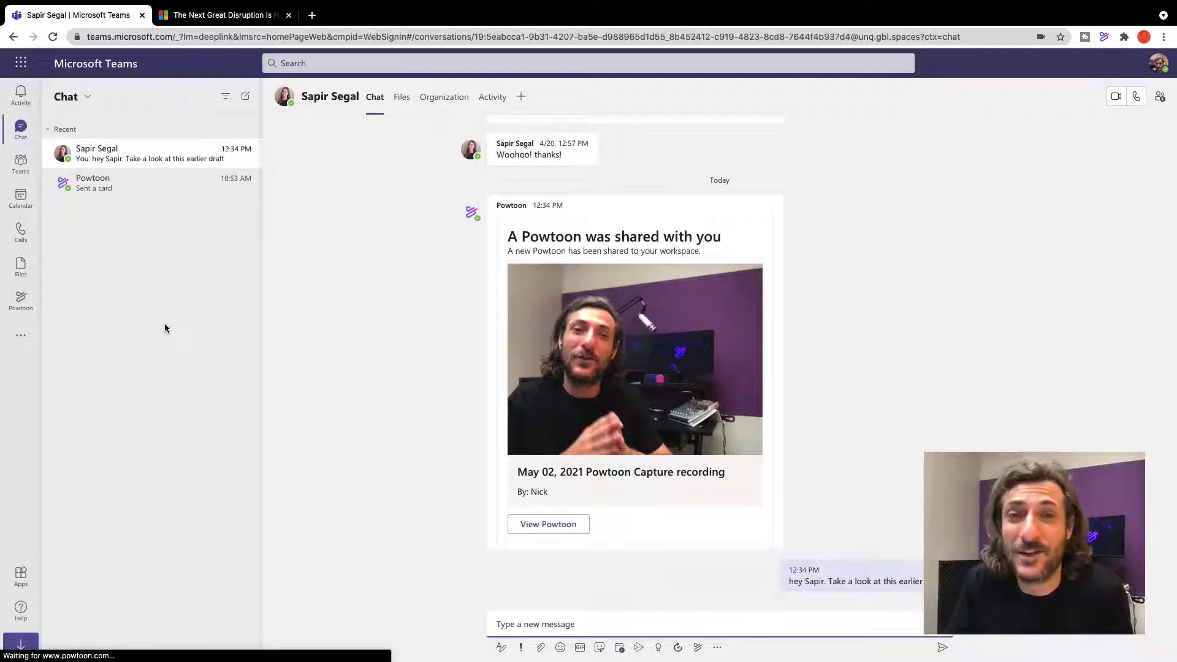
Start a new Marketing channel post and share the '5 Fun Tips' Powtoon template in it.
{"action": "left_click", "coordinate": [20, 163]}
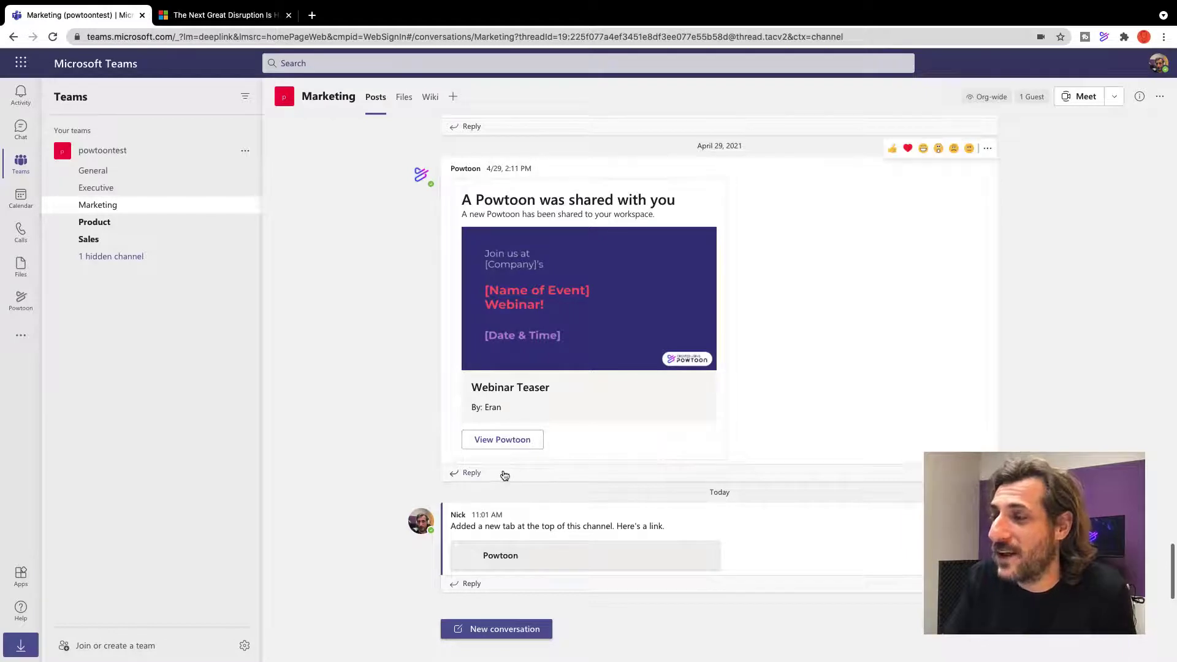
{"action": "left_click", "coordinate": [498, 629]}
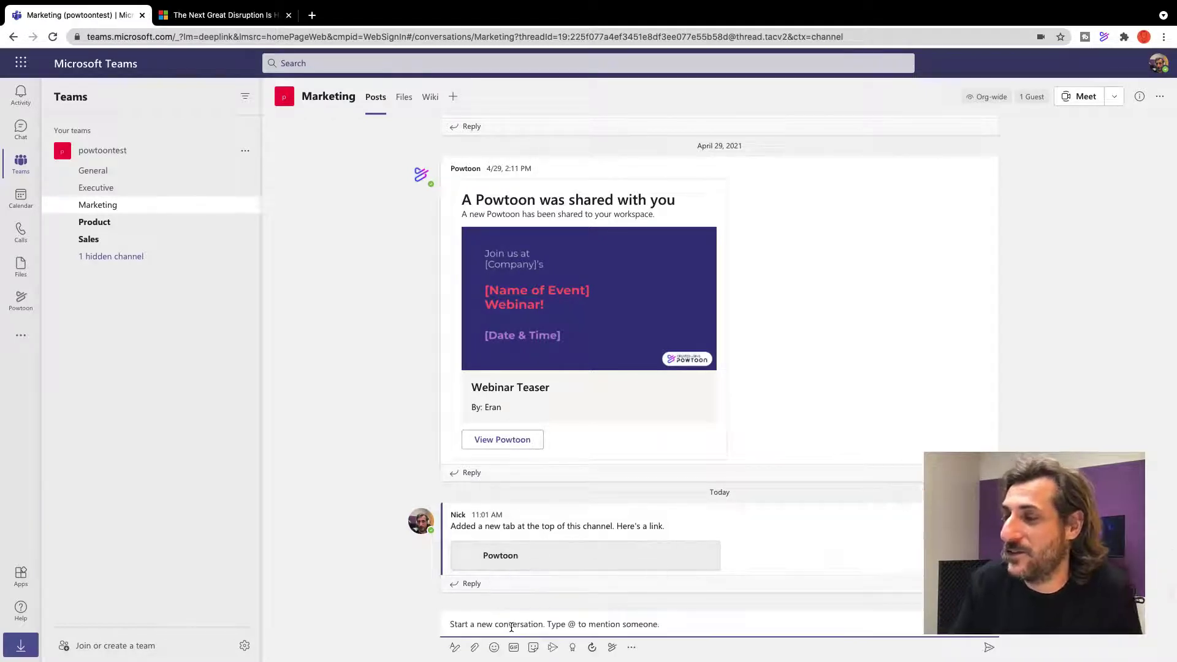
{"action": "left_click", "coordinate": [610, 653]}
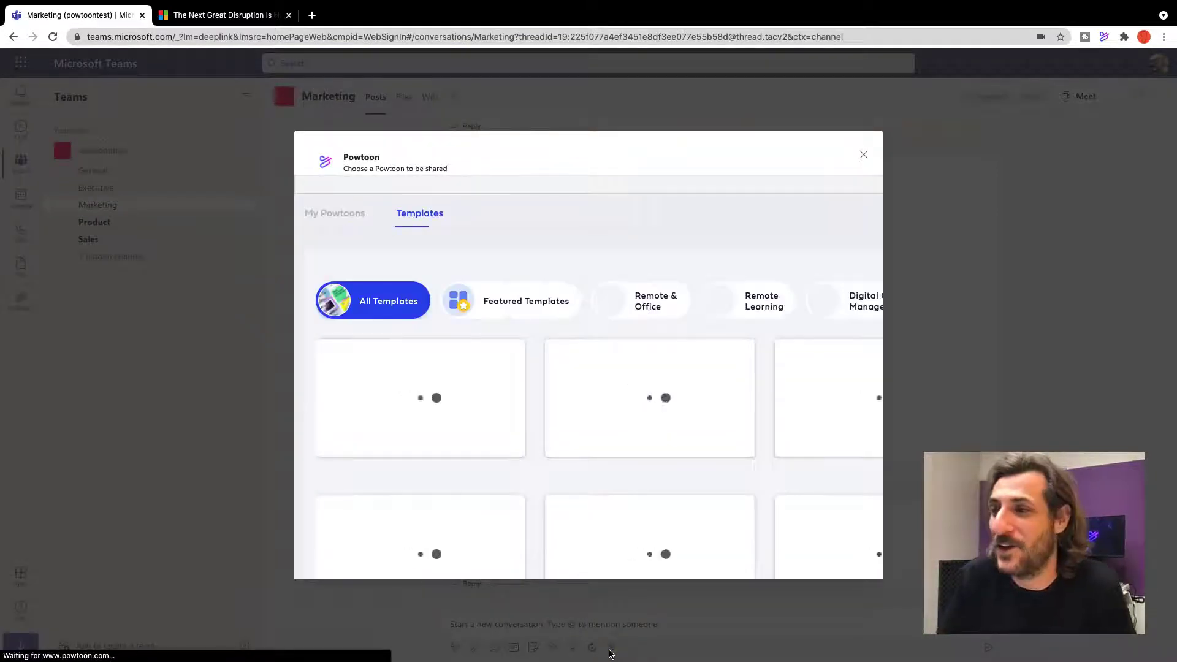
{"action": "left_click", "coordinate": [461, 421]}
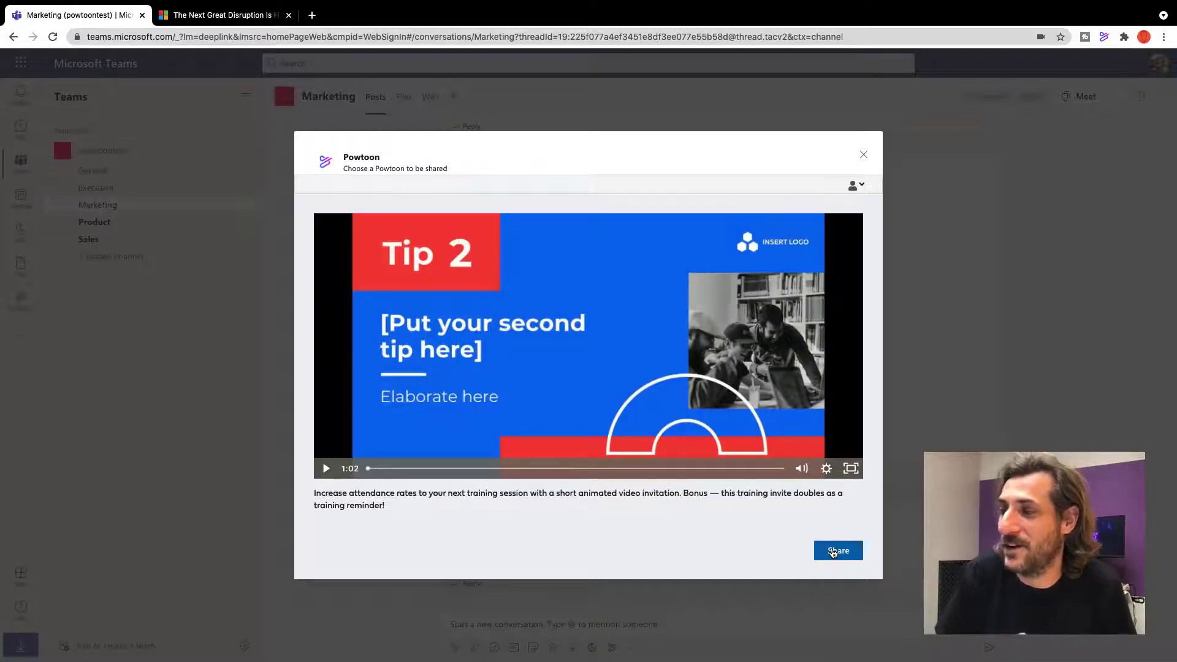
{"action": "left_click", "coordinate": [833, 551]}
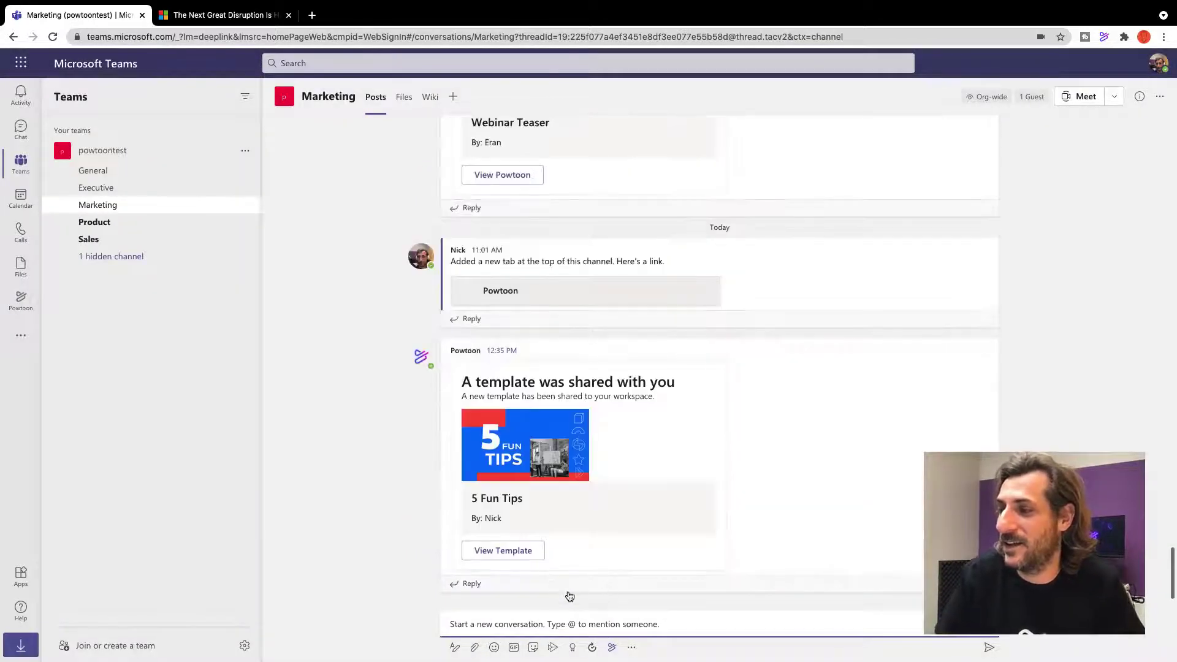
Reply under the 5 Fun Tips card asking the team to customize the template for HR's wellness month.
{"action": "left_click", "coordinate": [518, 586]}
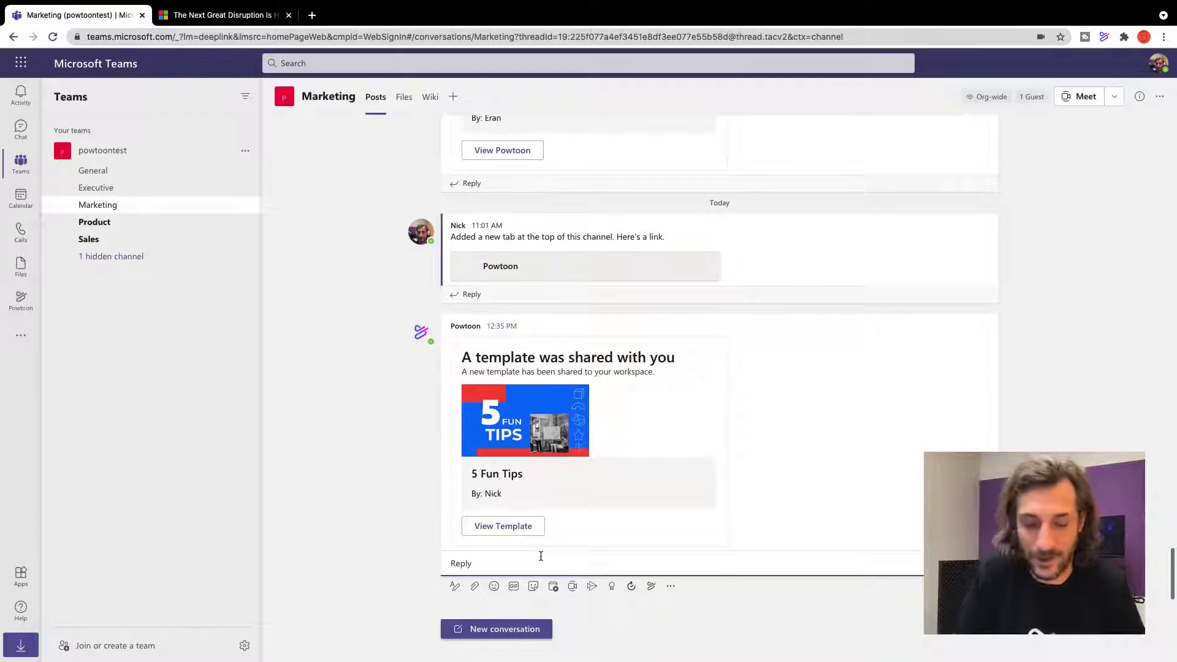
{"action": "type", "text": "Hey team,"}
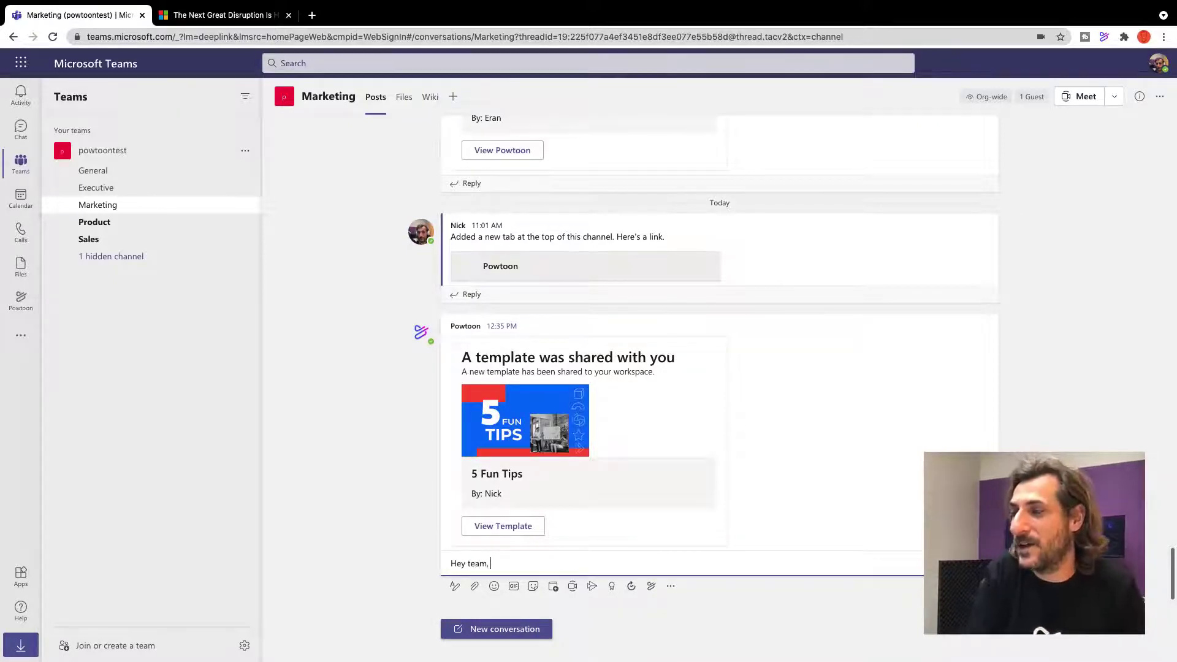
{"action": "type", "text": " Please customi"}
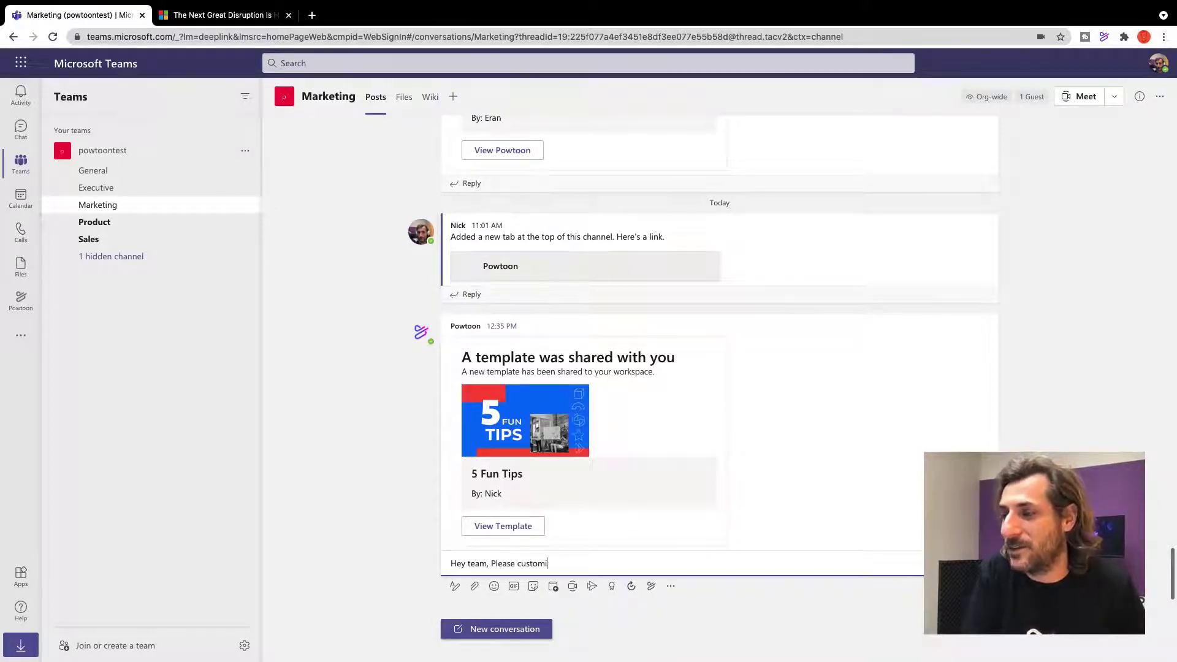
{"action": "type", "text": "ze your version of t"}
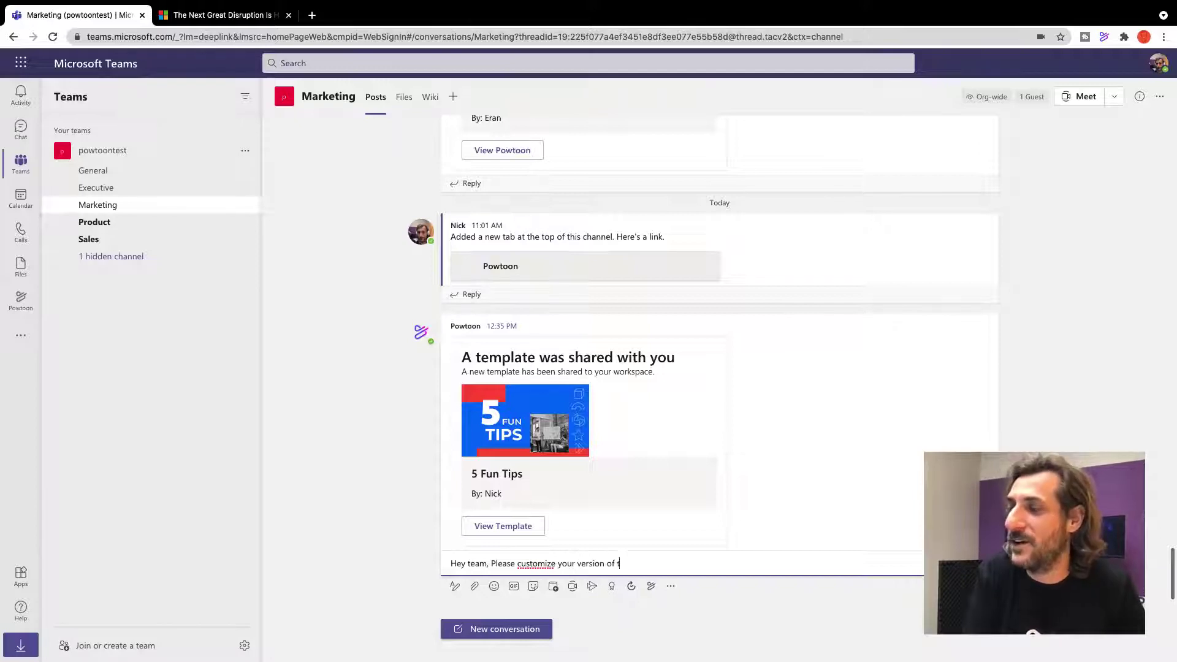
{"action": "type", "text": "he 5 fun "}
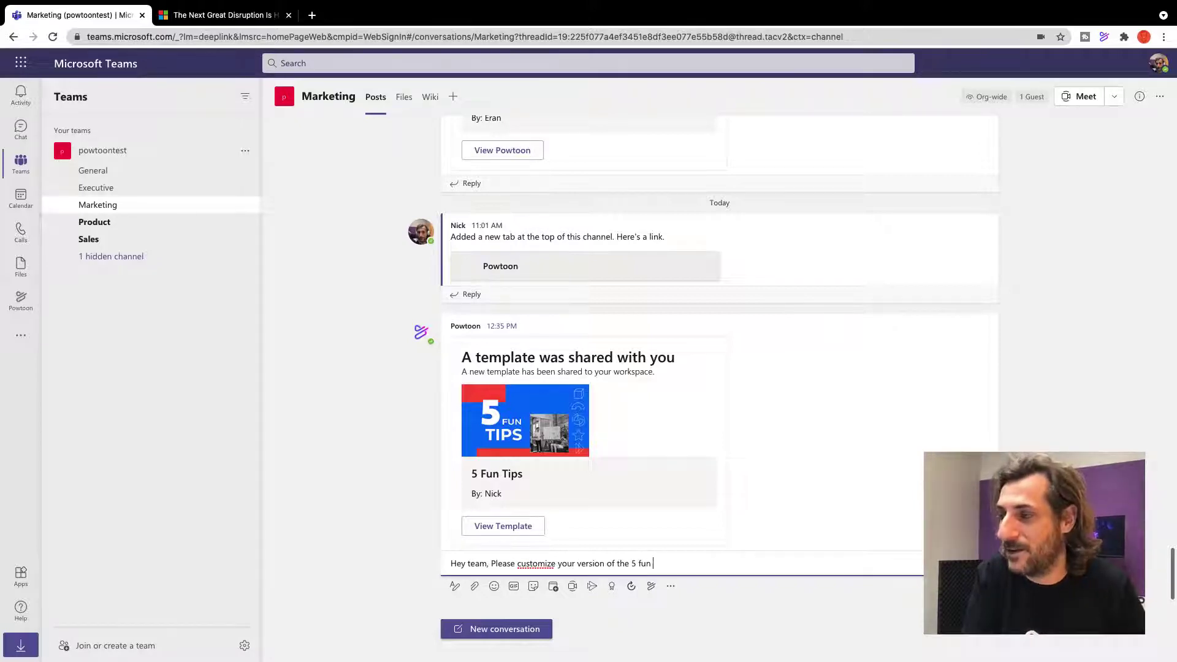
{"action": "type", "text": "tips template so we"}
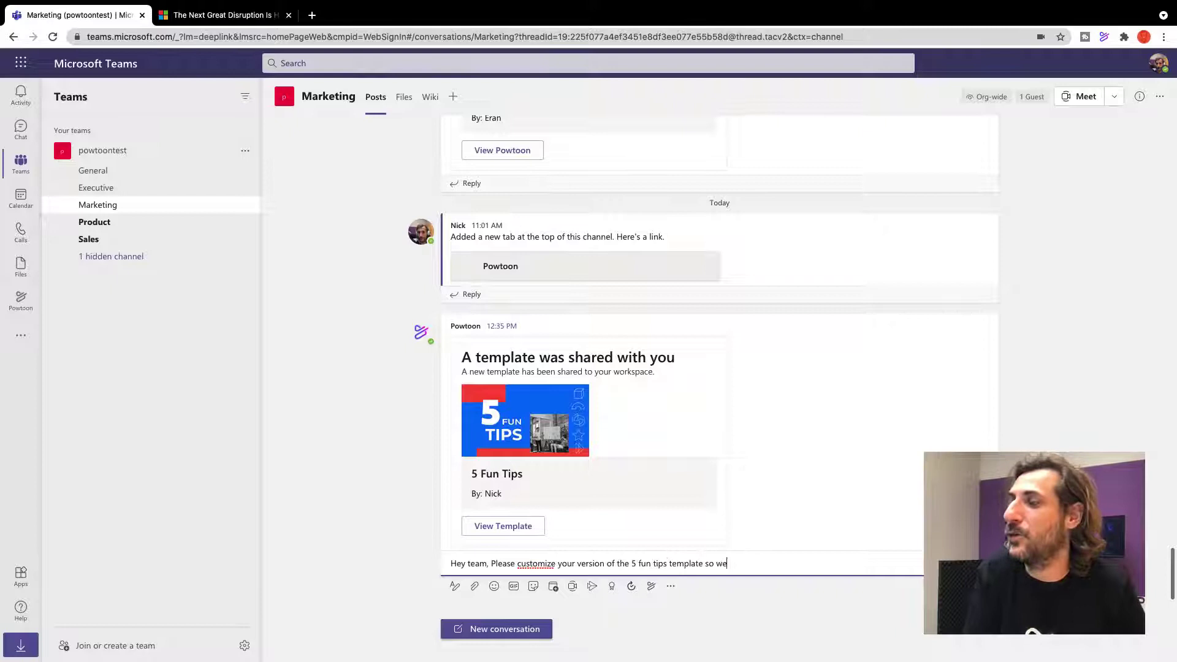
{"action": "type", "text": " can share it with the"}
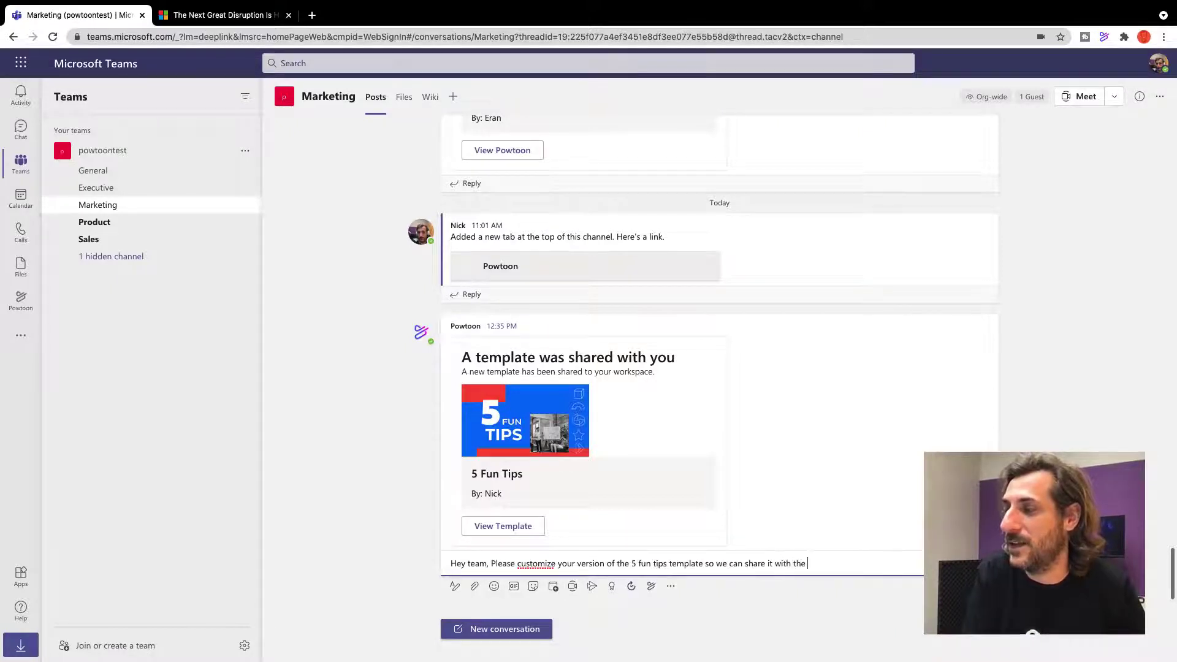
{"action": "type", "text": " HR team t"}
{"action": "type", "text": "or"}
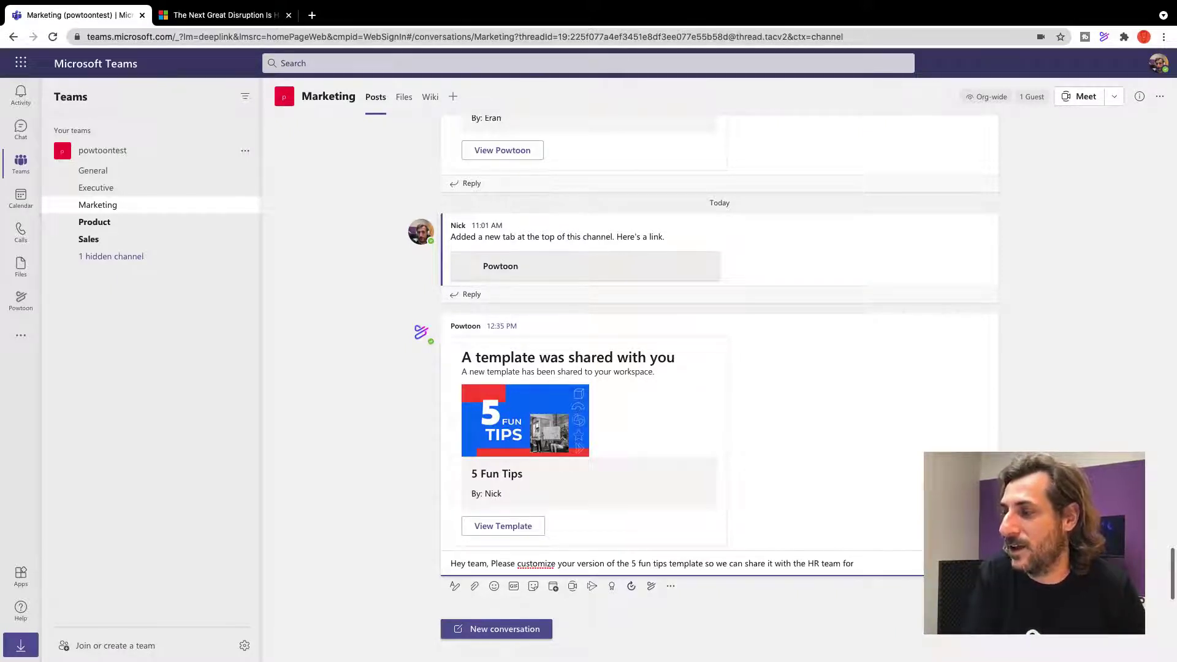
{"action": "type", "text": " wellness month"}
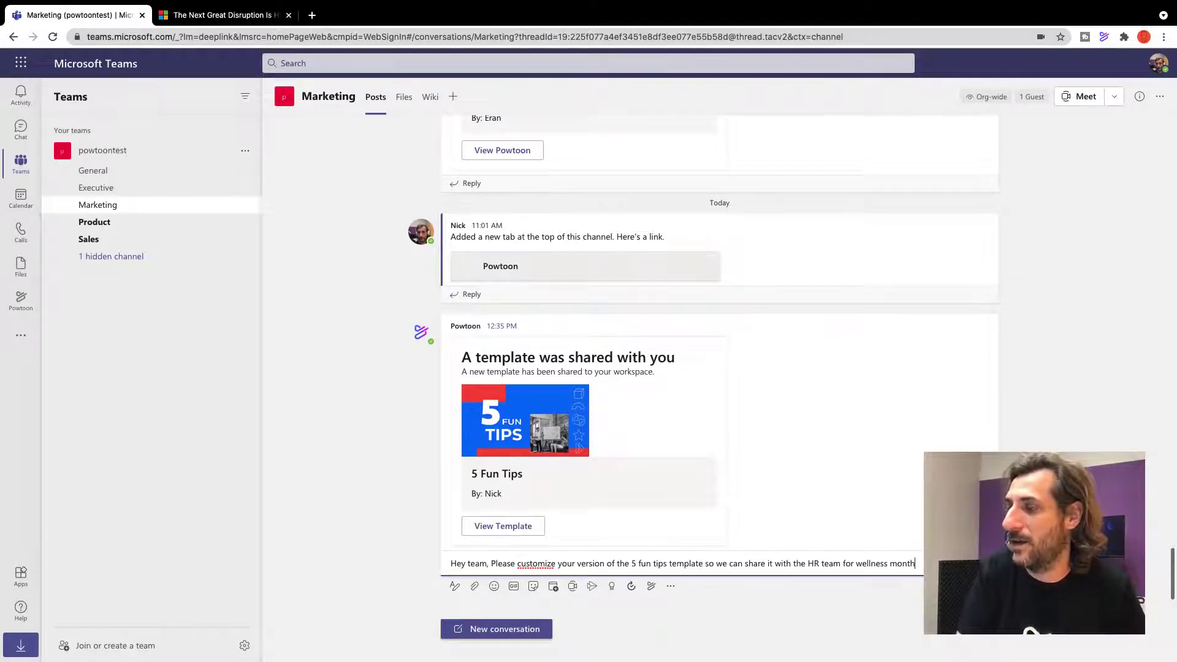
{"action": "key", "text": "Return"}
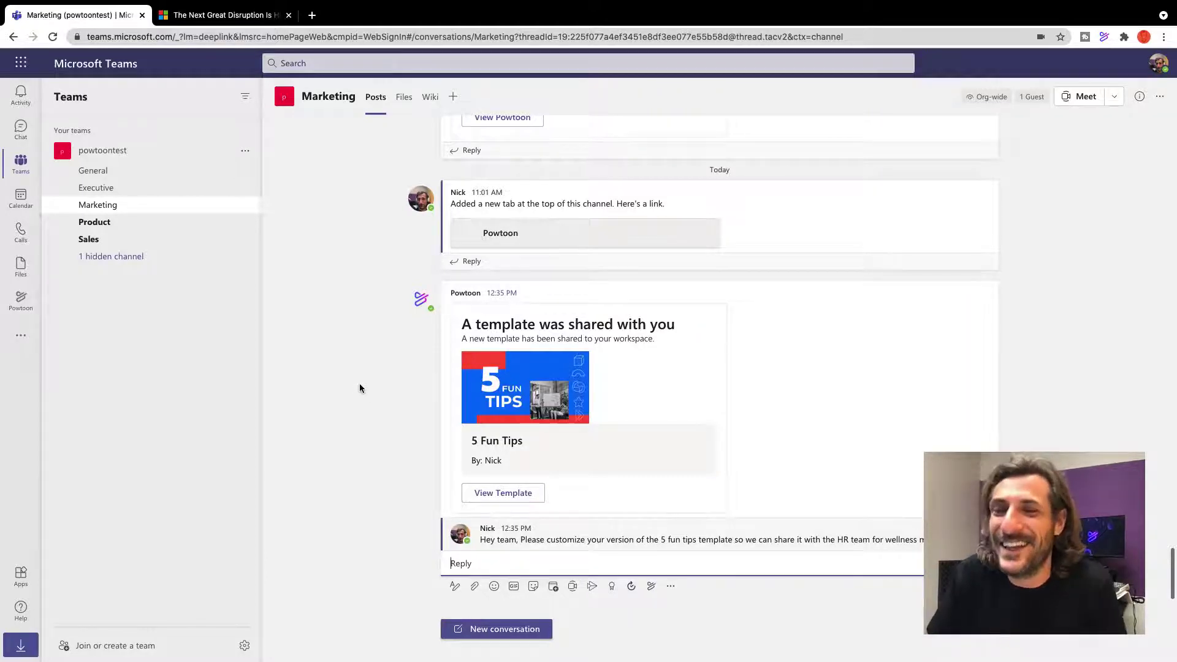
Add a new Powtoon tab with the + button, pick the 'ENHANCE IS LIVE!!! Powtoon Capture' video, and save.
{"action": "scroll", "coordinate": [466, 343], "scroll_direction": "up", "scroll_amount": 6}
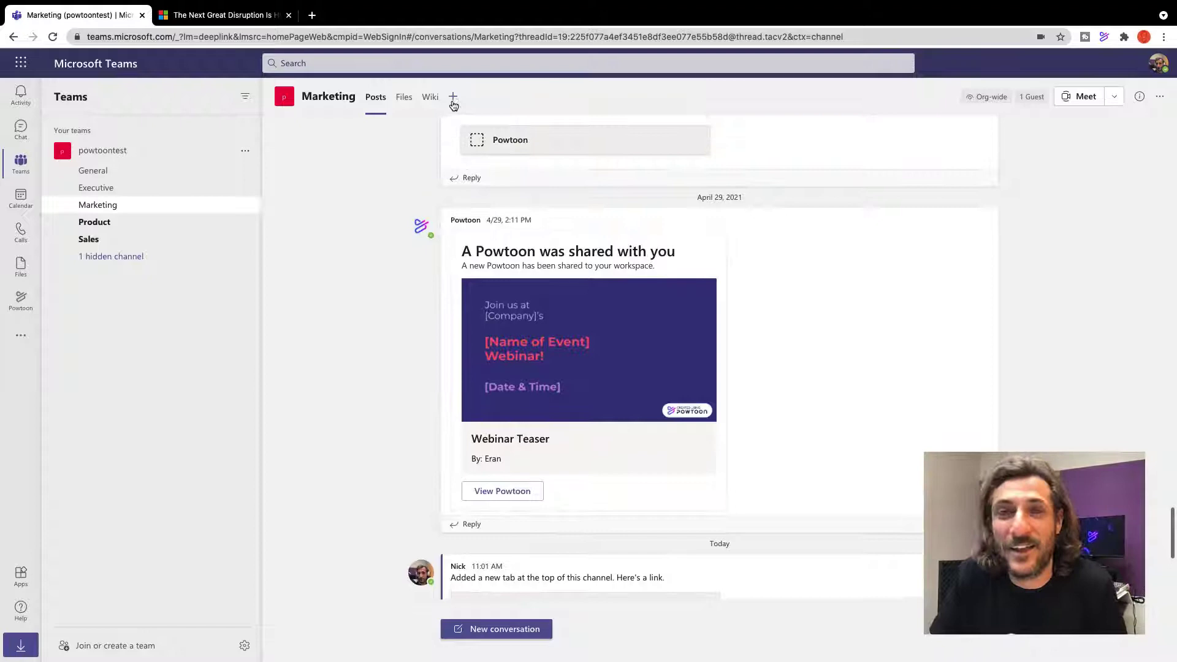
{"action": "left_click", "coordinate": [452, 99]}
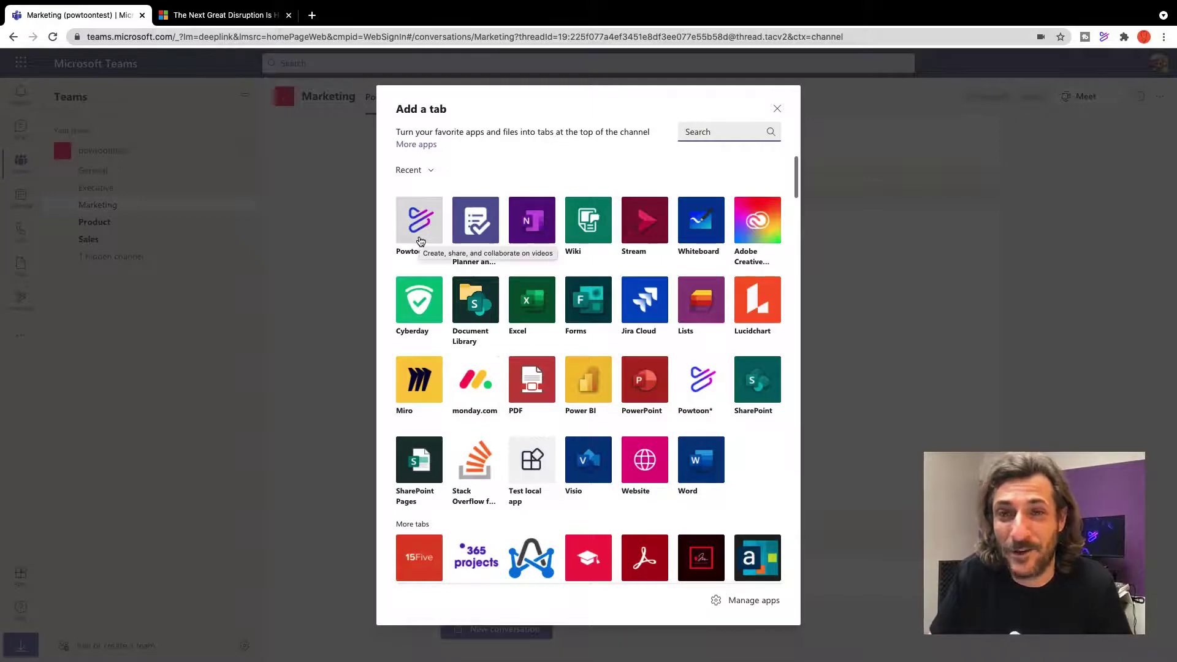
{"action": "left_click", "coordinate": [421, 240]}
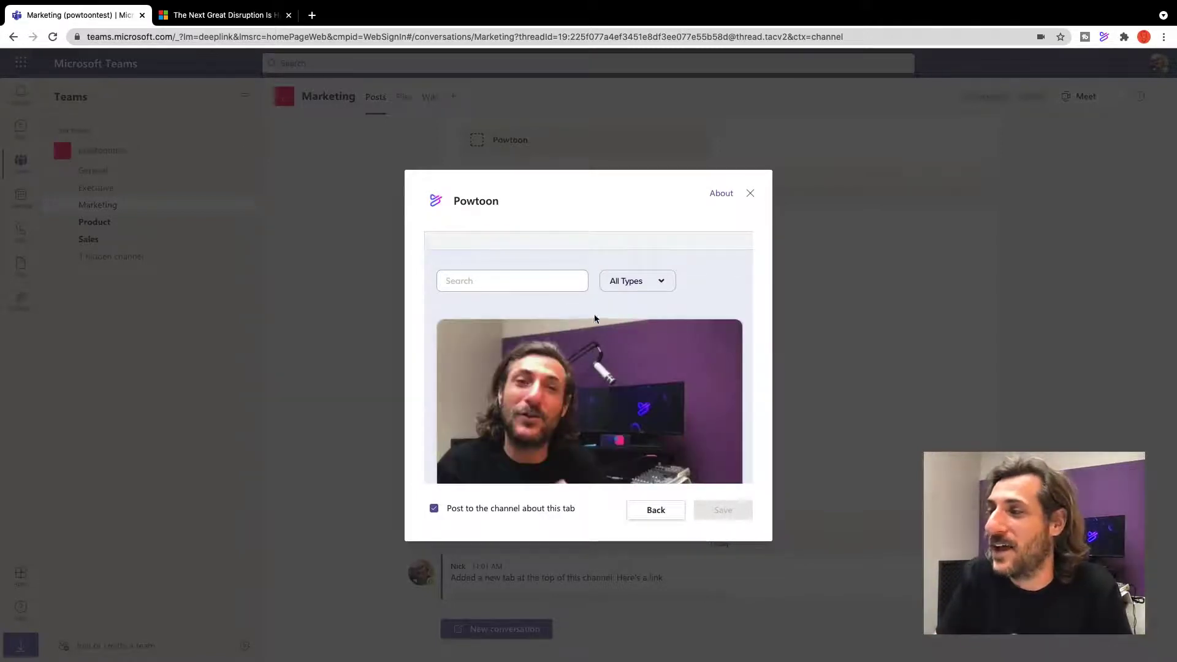
{"action": "scroll", "coordinate": [592, 368], "scroll_direction": "down", "scroll_amount": 5}
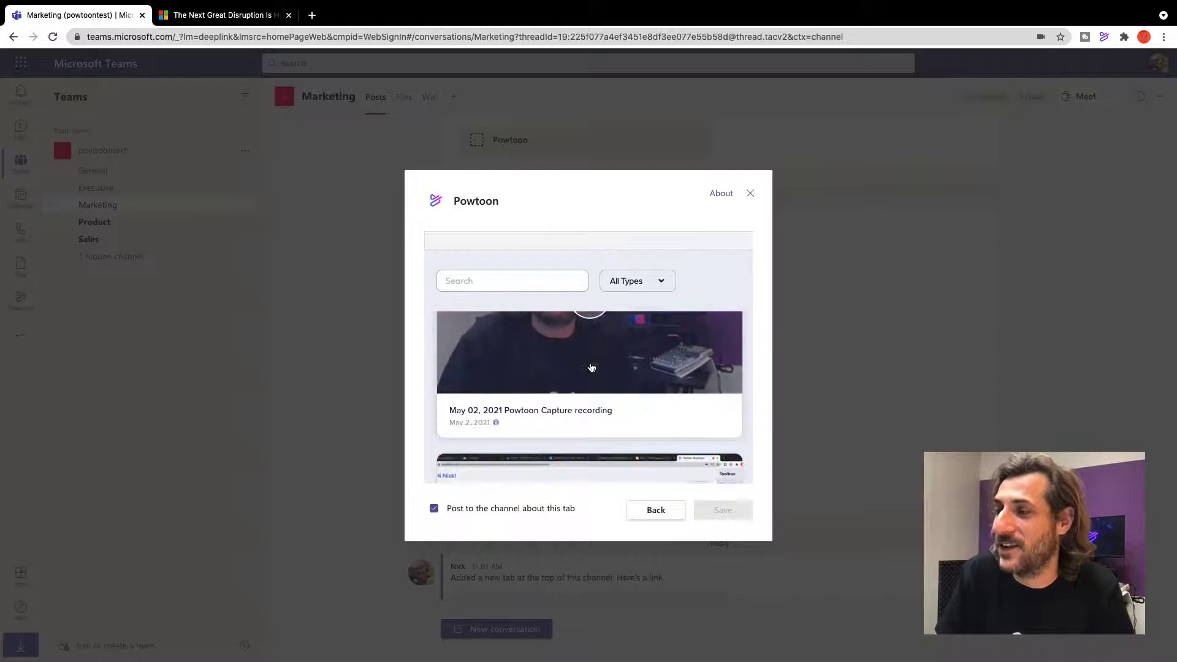
{"action": "scroll", "coordinate": [580, 377], "scroll_direction": "down", "scroll_amount": 5}
{"action": "left_click", "coordinate": [669, 397]}
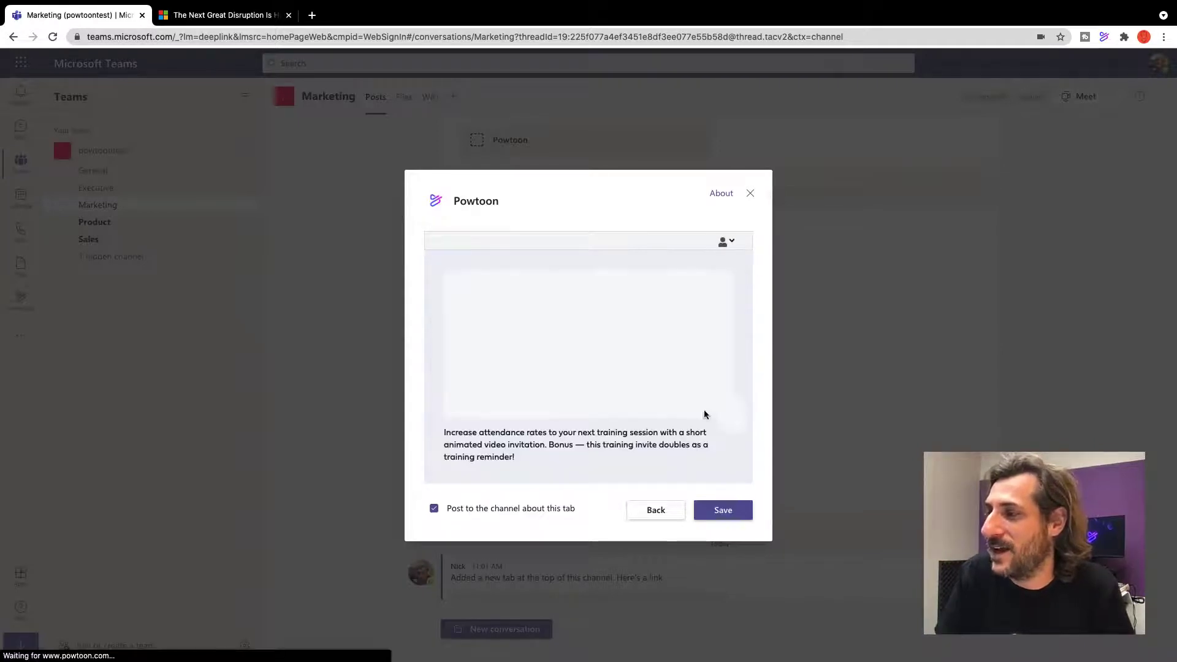
{"action": "left_click", "coordinate": [734, 517]}
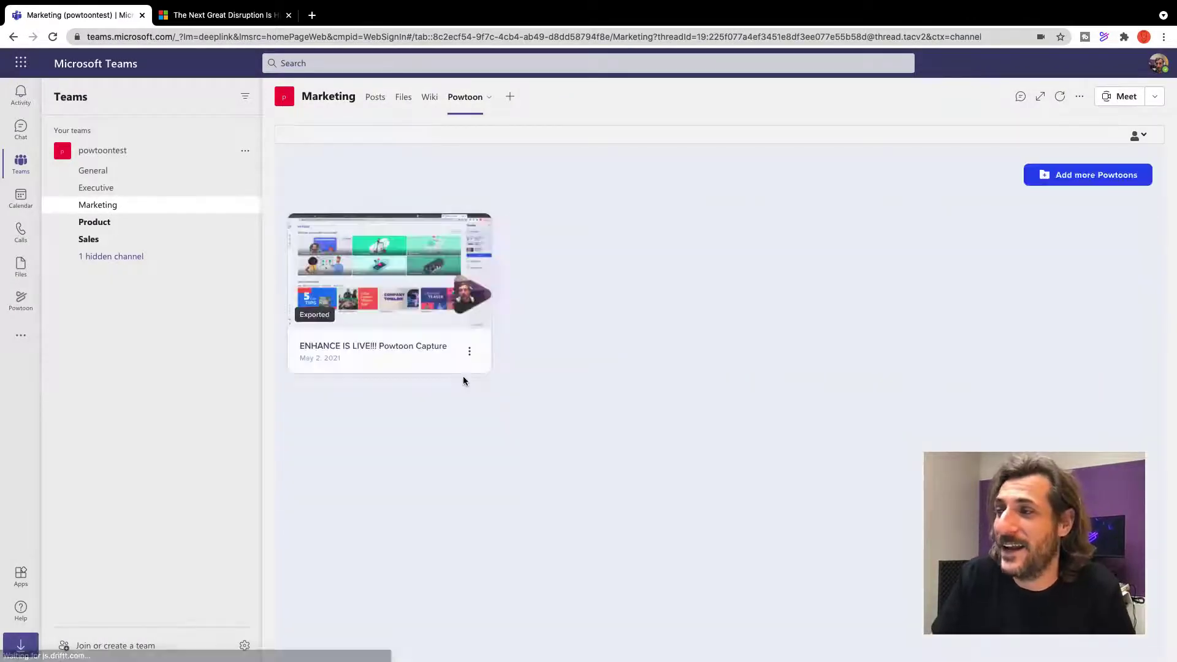
{"action": "mouse_move", "coordinate": [417, 333]}
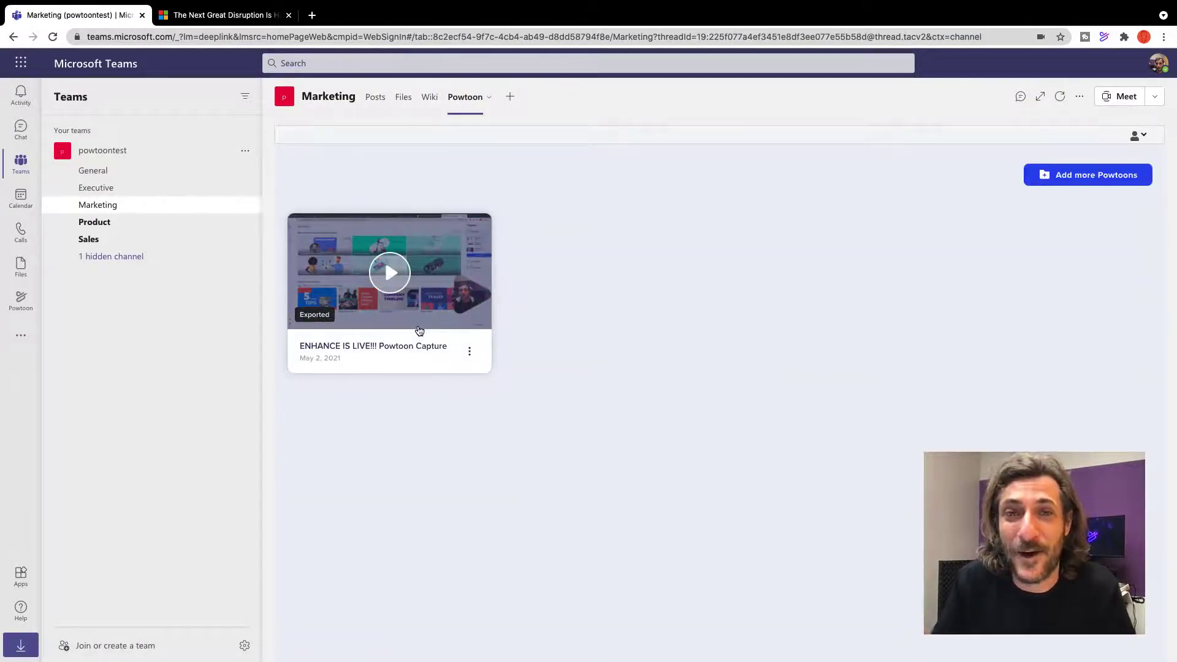